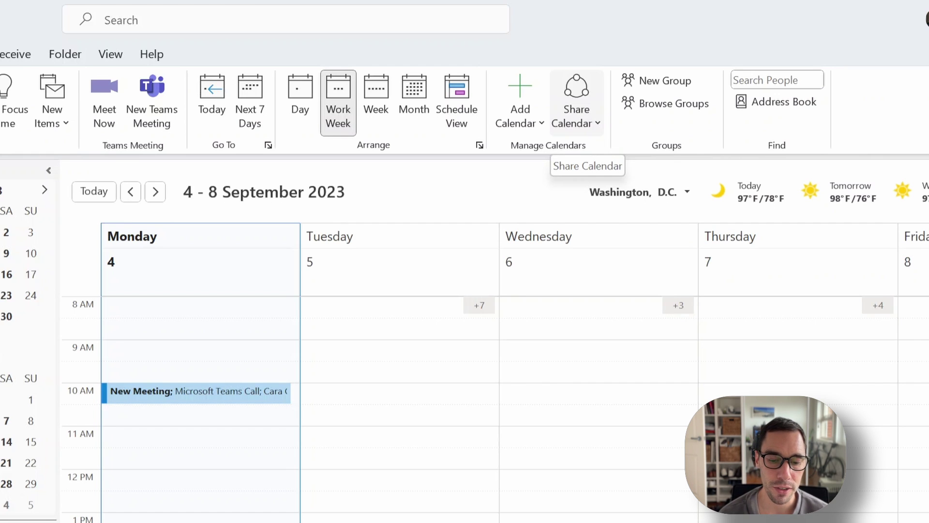
- Open the Calendar's sharing permissions and keep My Organization at 'Can view when I'm busy'
{"action": "left_click", "coordinate": [576, 102]}
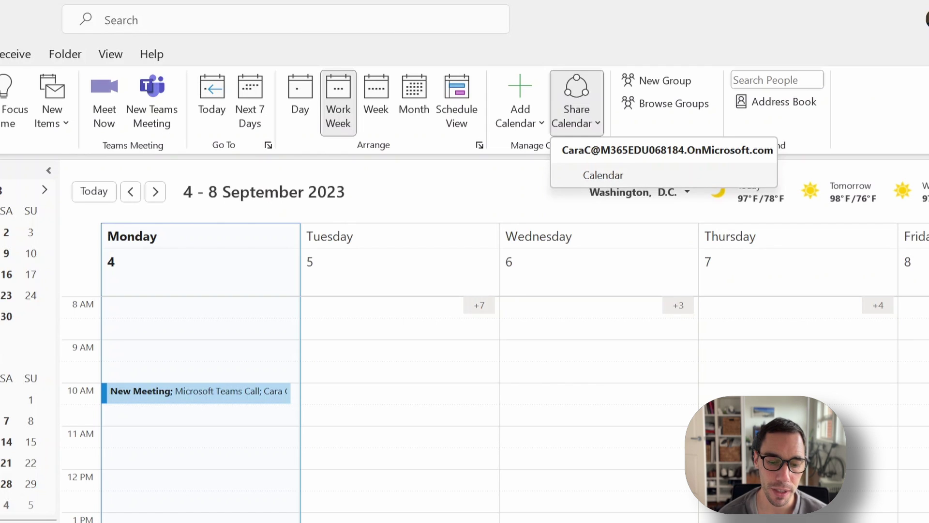
{"action": "left_click", "coordinate": [605, 175]}
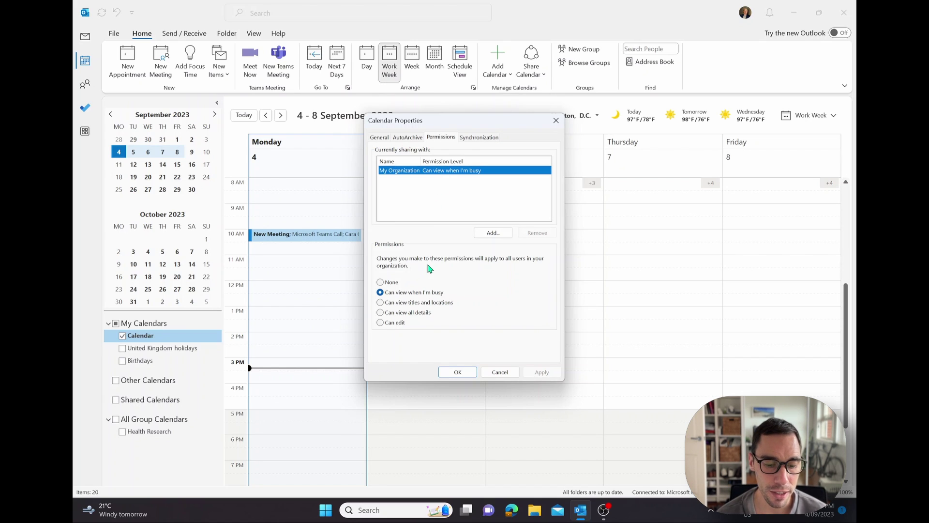
{"action": "left_click", "coordinate": [380, 283]}
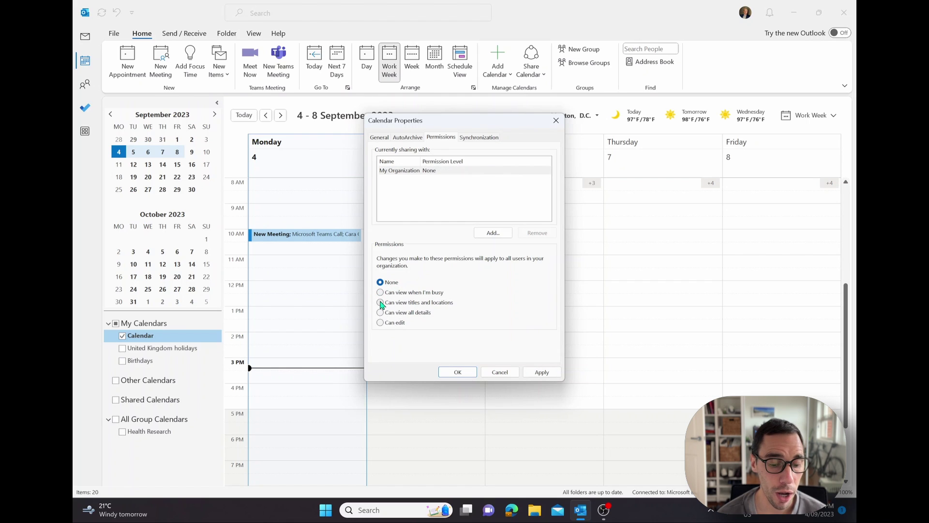
{"action": "left_click", "coordinate": [381, 303]}
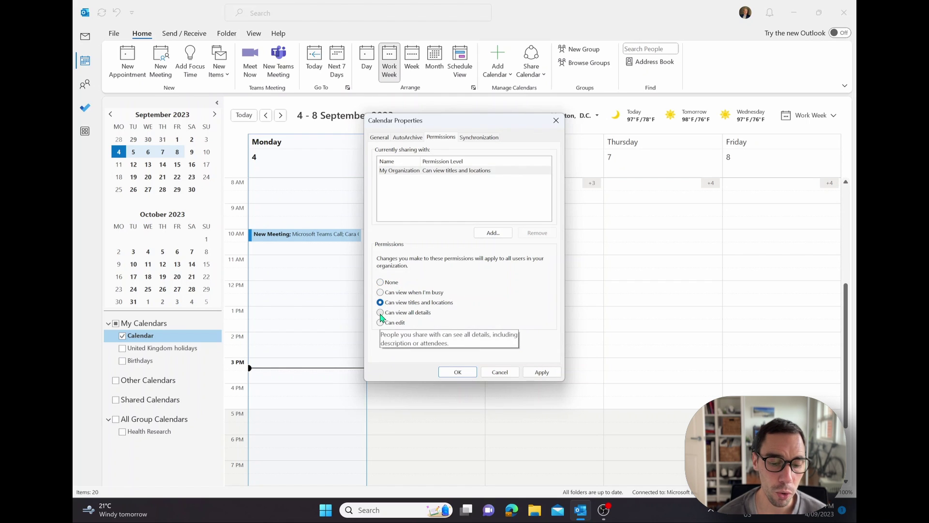
{"action": "left_click", "coordinate": [381, 312]}
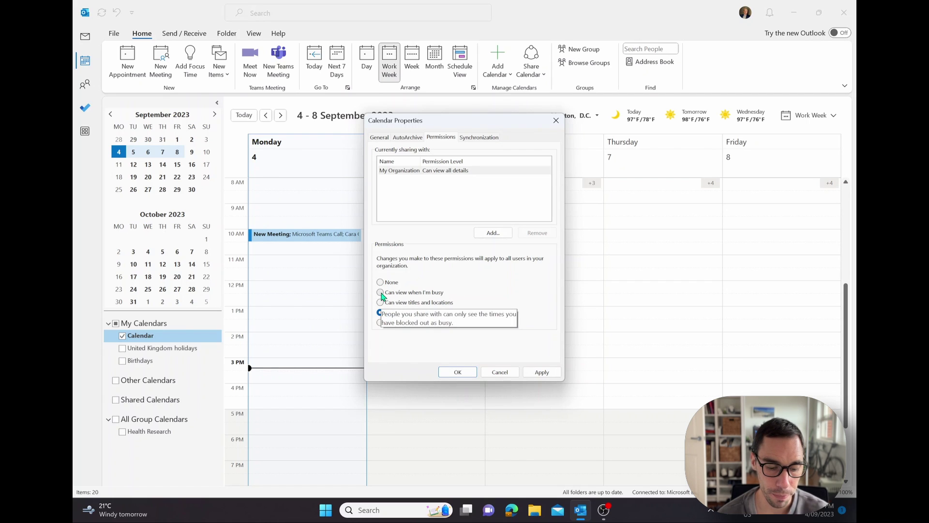
{"action": "left_click", "coordinate": [380, 292]}
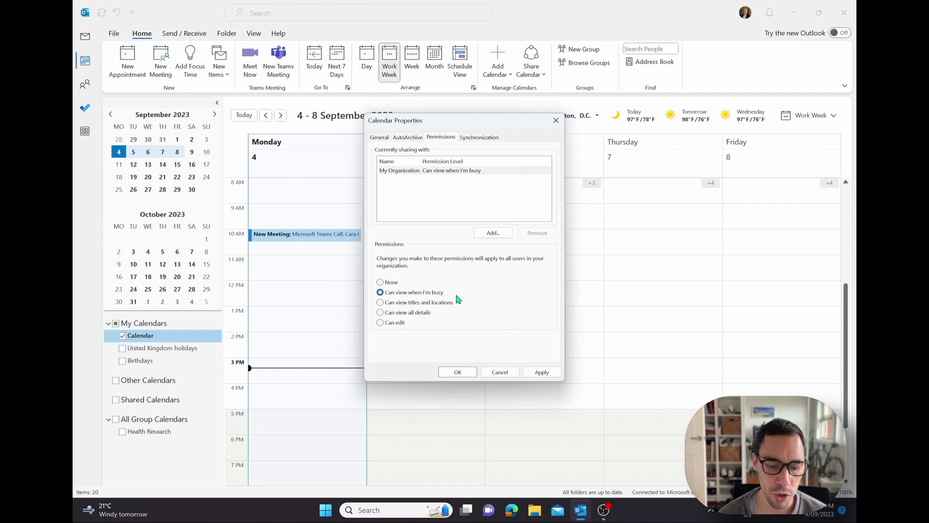
- Add a colleague from the address book to the calendar's sharing list
{"action": "left_click", "coordinate": [493, 233]}
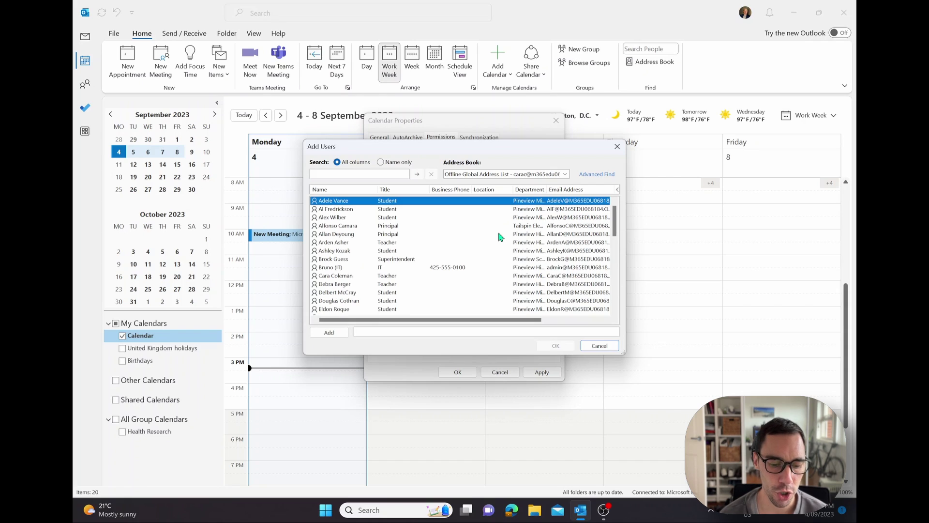
{"action": "double_click", "coordinate": [346, 234]}
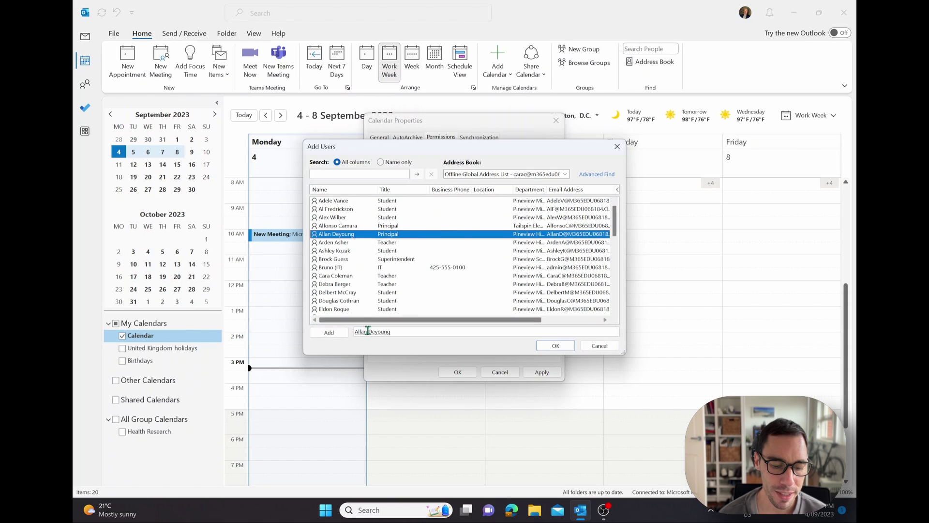
{"action": "left_click", "coordinate": [554, 346]}
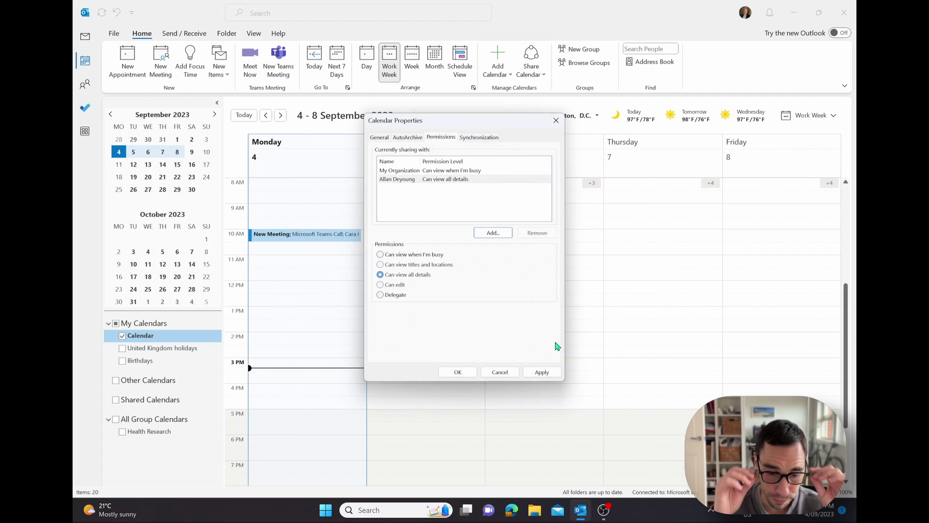
- Give the colleague 'Can view all details' calendar permission, then apply and confirm
{"action": "left_click", "coordinate": [406, 180]}
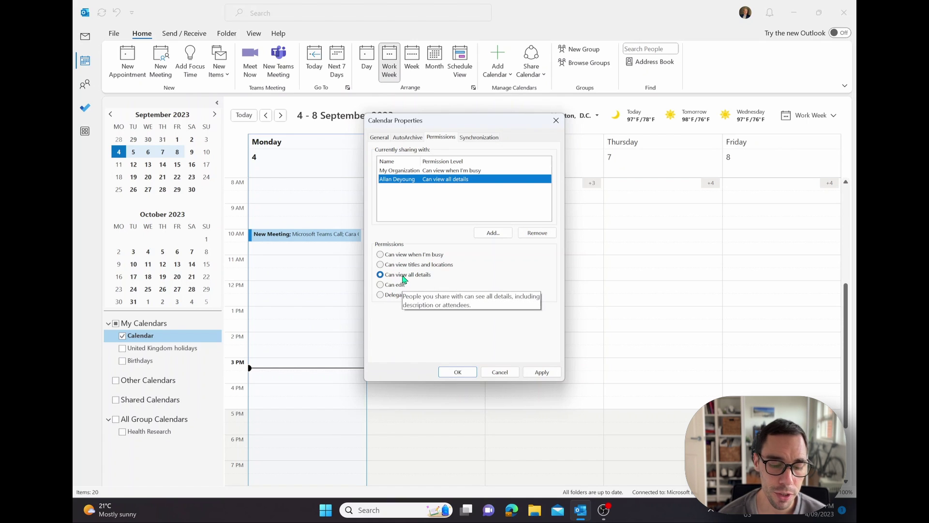
{"action": "left_click", "coordinate": [381, 265]}
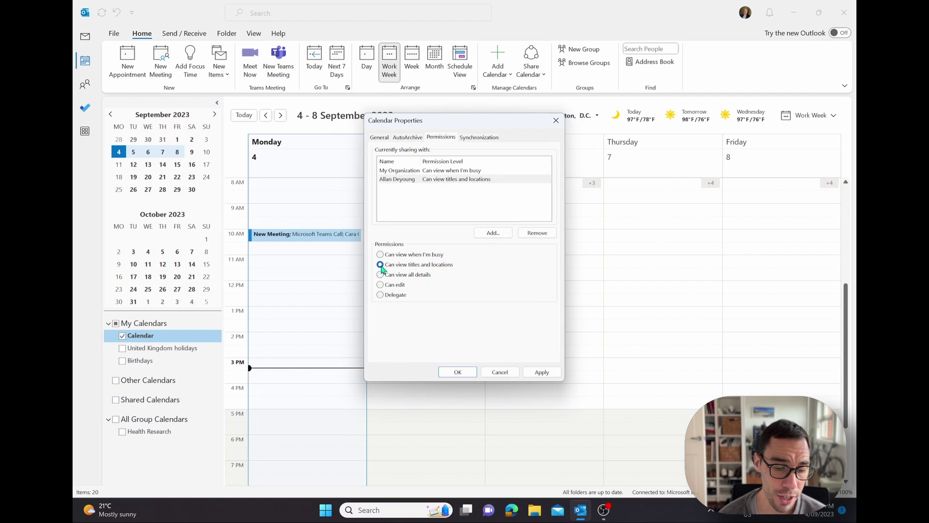
{"action": "left_click", "coordinate": [381, 255]}
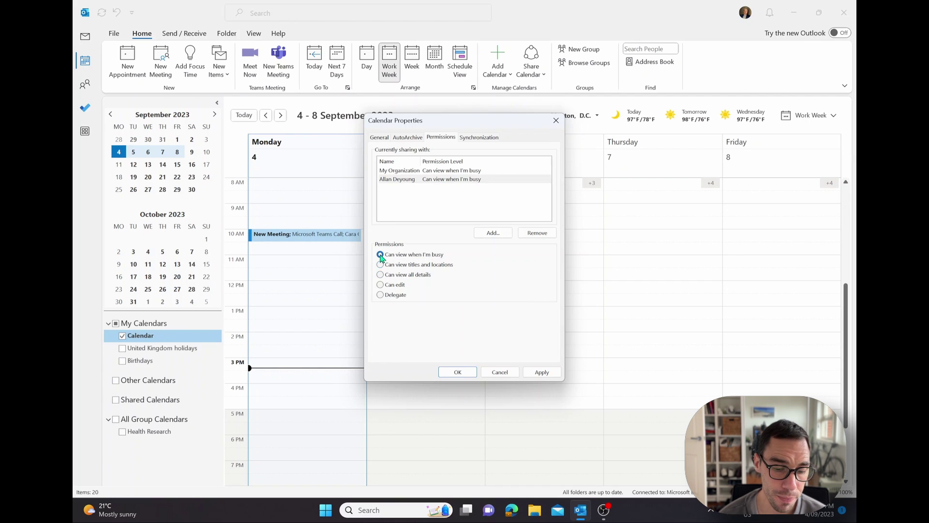
{"action": "left_click", "coordinate": [381, 285]}
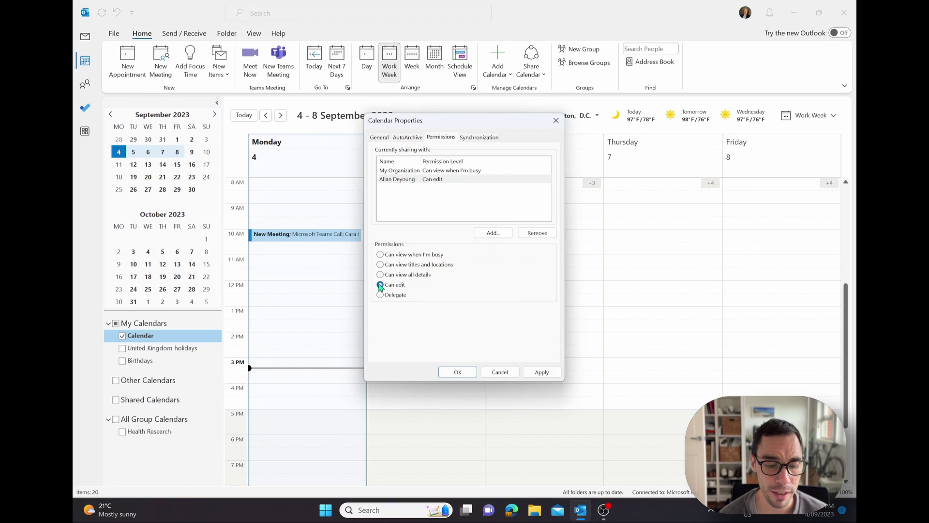
{"action": "mouse_move", "coordinate": [382, 300]}
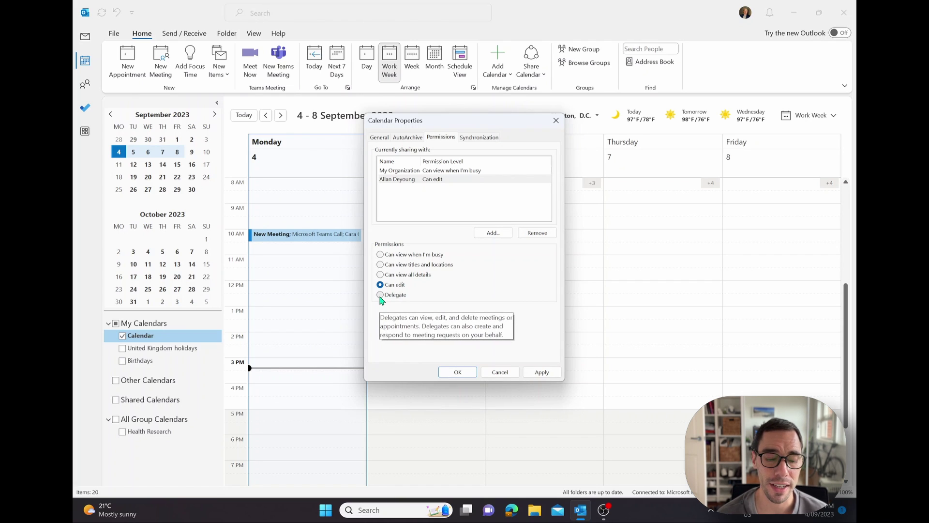
{"action": "left_click", "coordinate": [380, 296]}
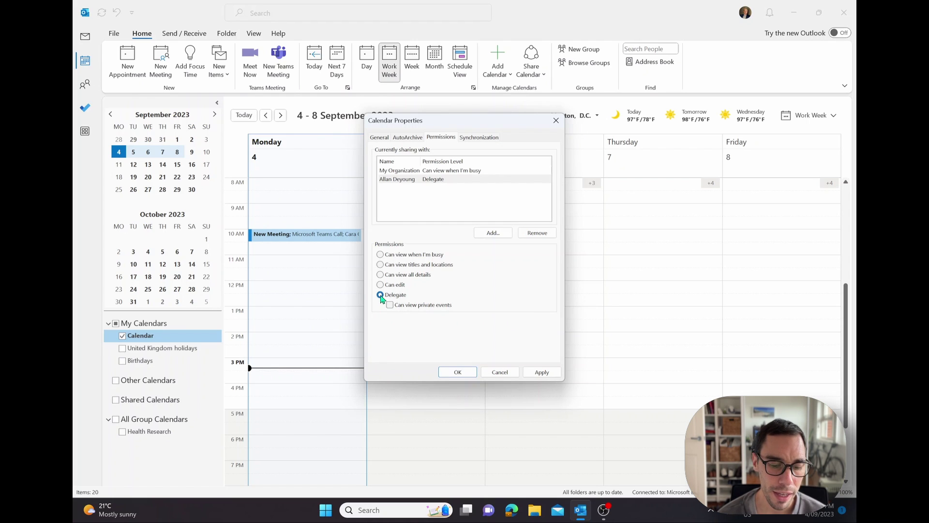
{"action": "left_click", "coordinate": [380, 275]}
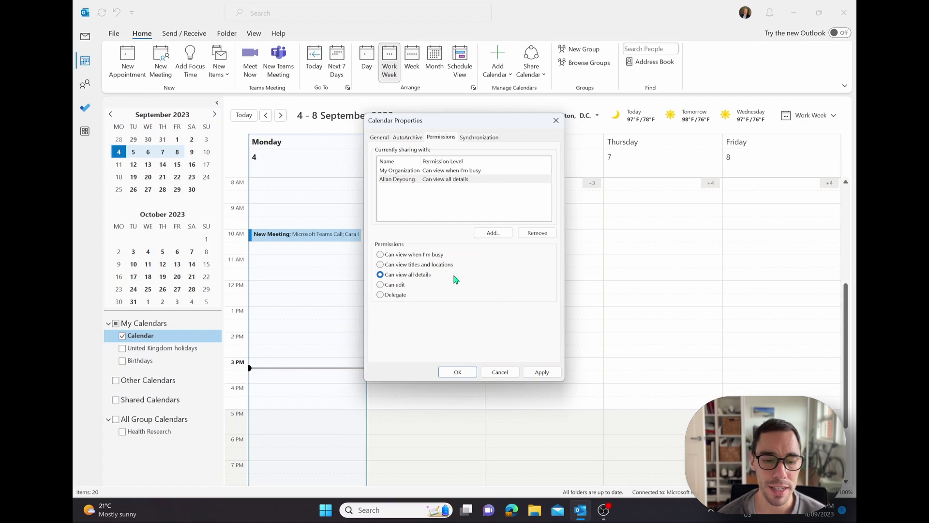
{"action": "left_click", "coordinate": [542, 373]}
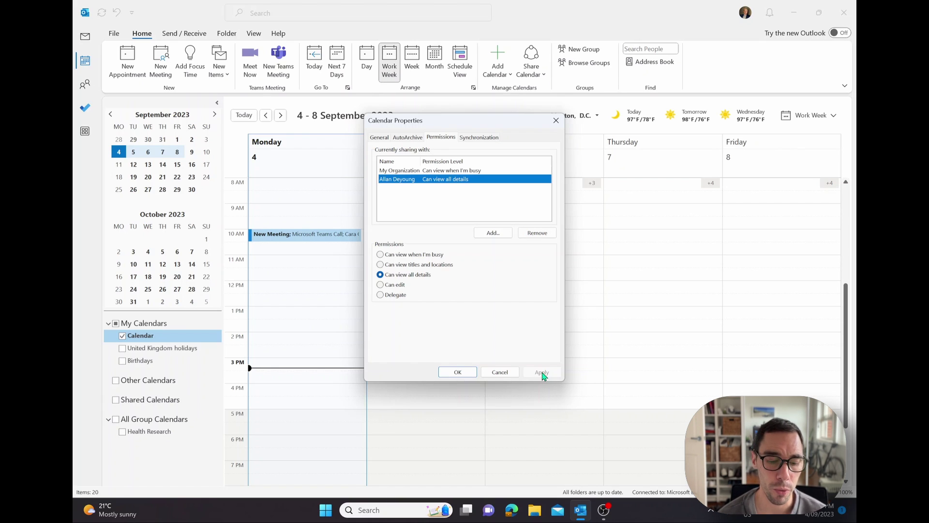
{"action": "left_click", "coordinate": [457, 372]}
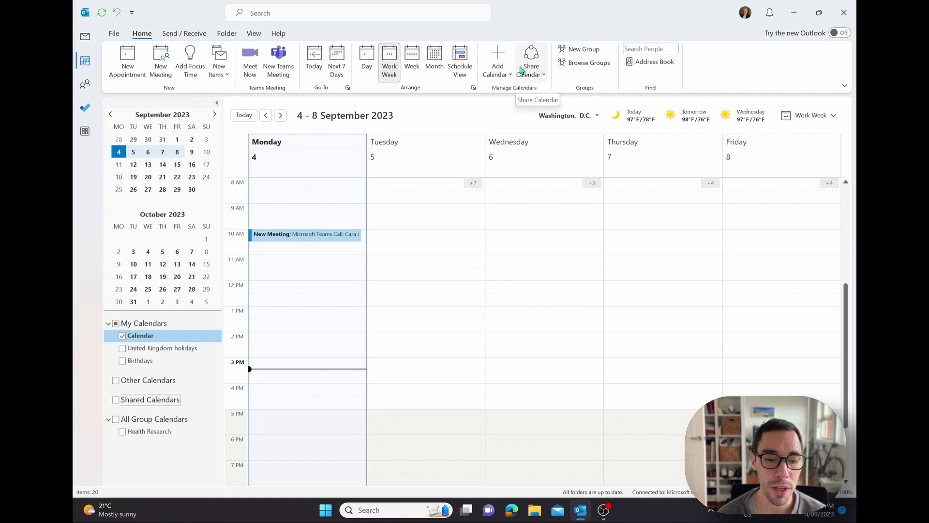
- Add the colleague's calendar from the address book under Shared Calendars
{"action": "left_click", "coordinate": [503, 70]}
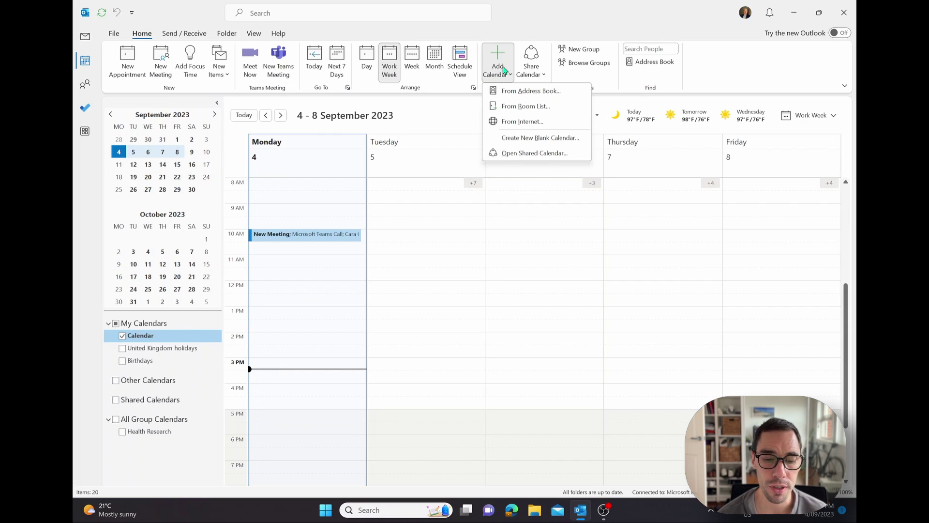
{"action": "left_click", "coordinate": [554, 92]}
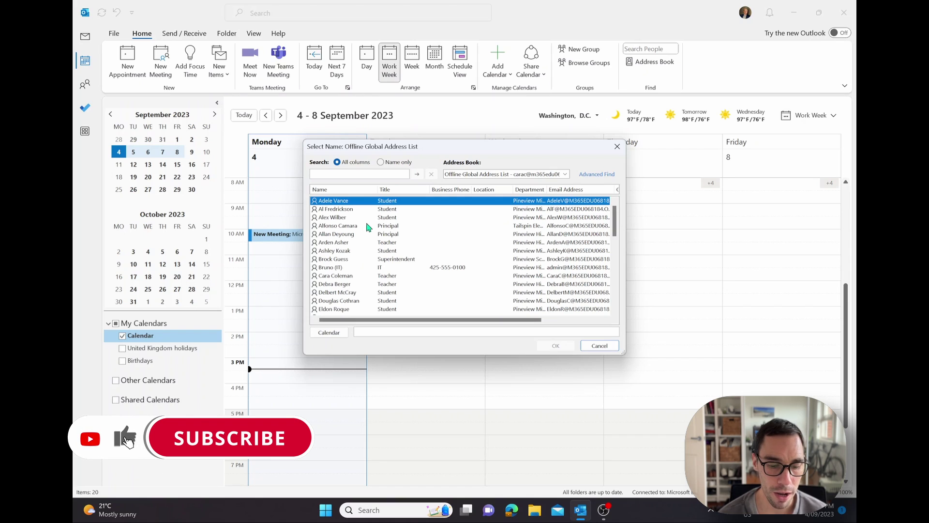
{"action": "left_click", "coordinate": [339, 276]}
{"action": "left_click", "coordinate": [342, 289]}
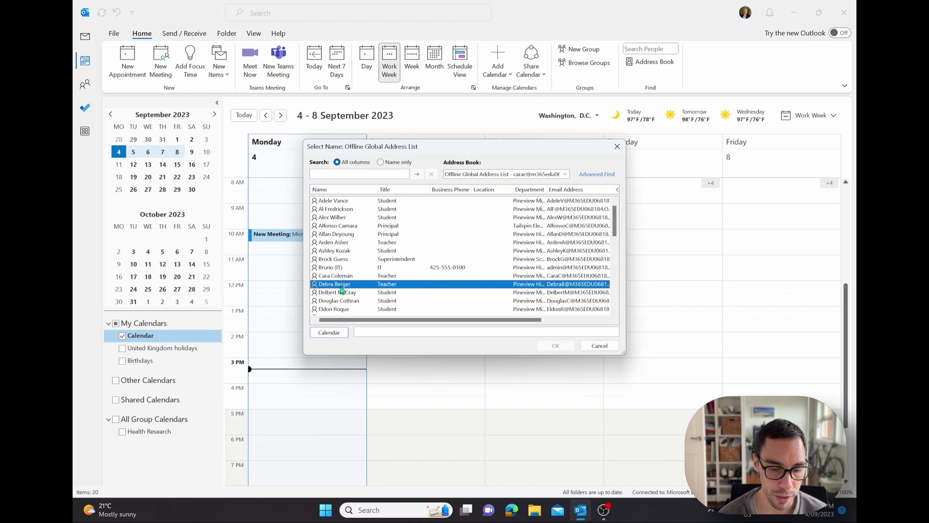
{"action": "double_click", "coordinate": [343, 289]}
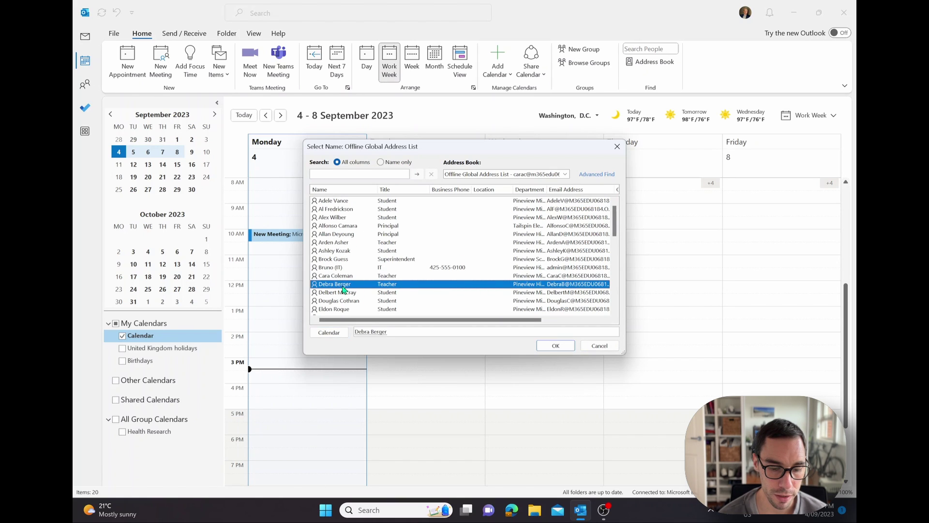
{"action": "left_click", "coordinate": [547, 346]}
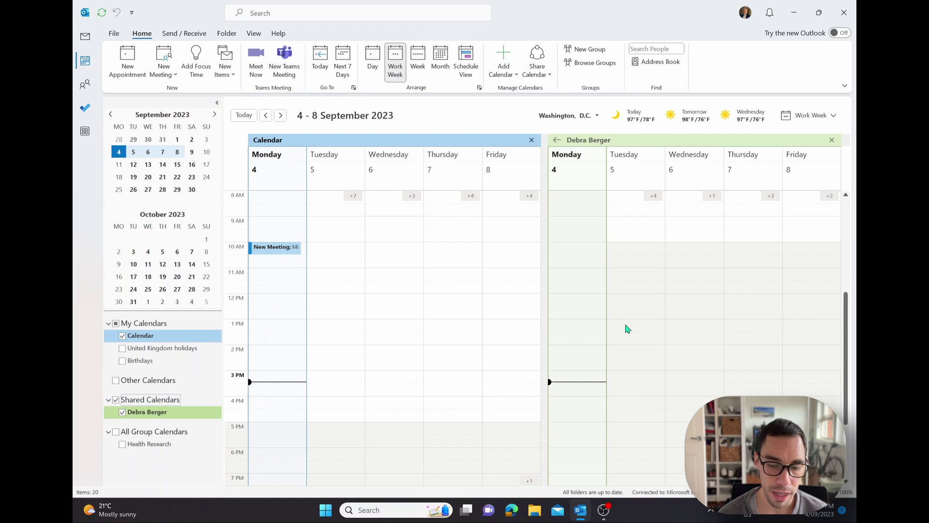
- Toggle the colleague's calendar off and on, then colour it salmon
{"action": "scroll", "coordinate": [626, 328], "scroll_direction": "up", "scroll_amount": 5}
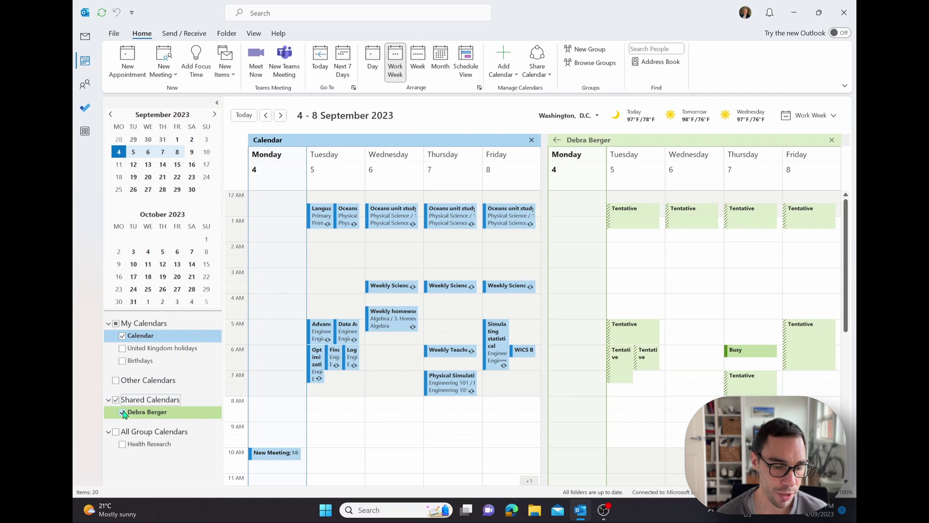
{"action": "left_click", "coordinate": [123, 413]}
{"action": "left_click", "coordinate": [123, 413]}
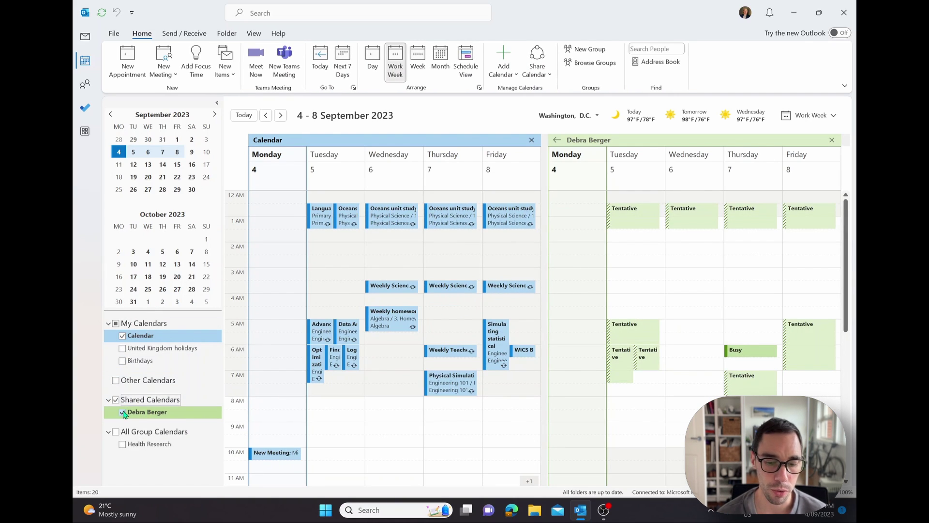
{"action": "right_click", "coordinate": [160, 418]}
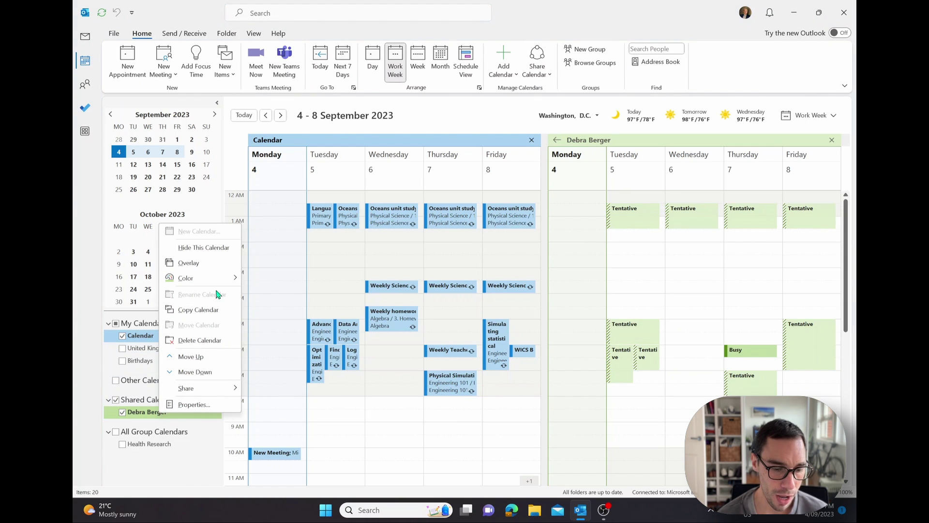
{"action": "mouse_move", "coordinate": [220, 281]}
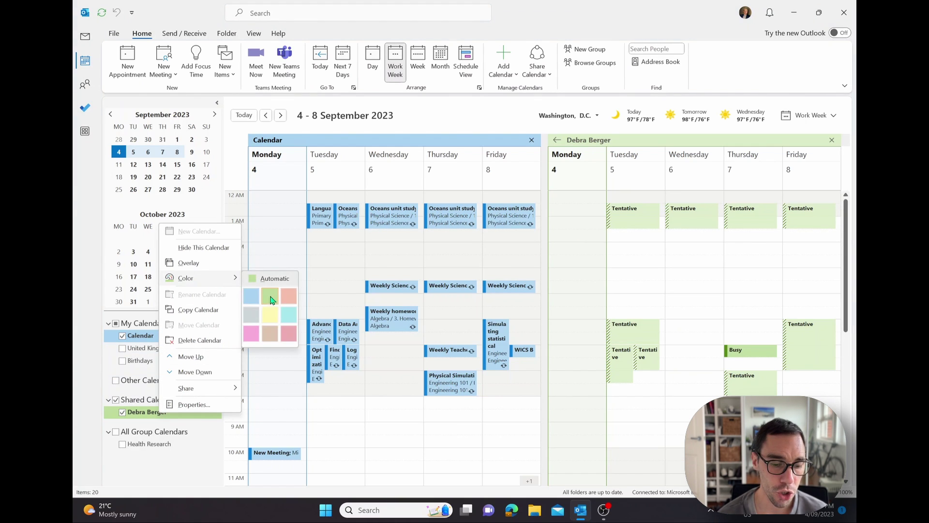
{"action": "left_click", "coordinate": [288, 297]}
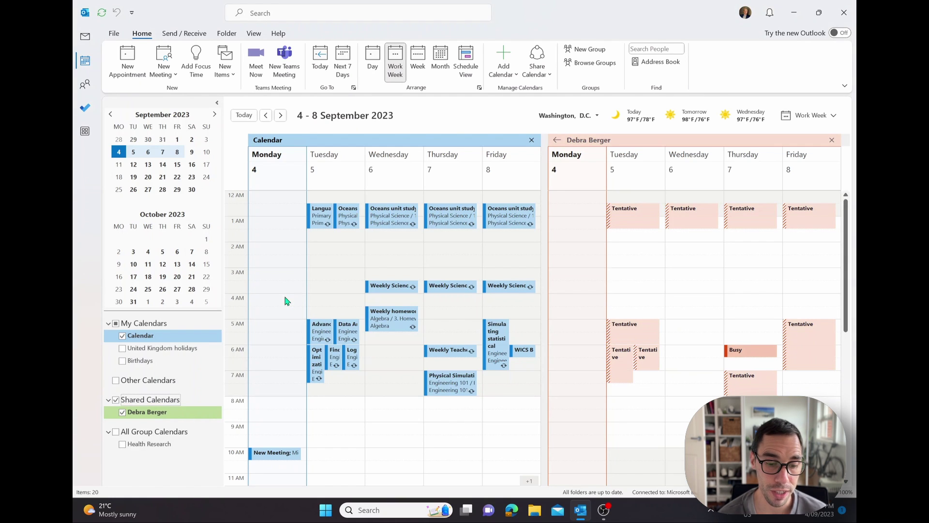
{"action": "right_click", "coordinate": [175, 414]}
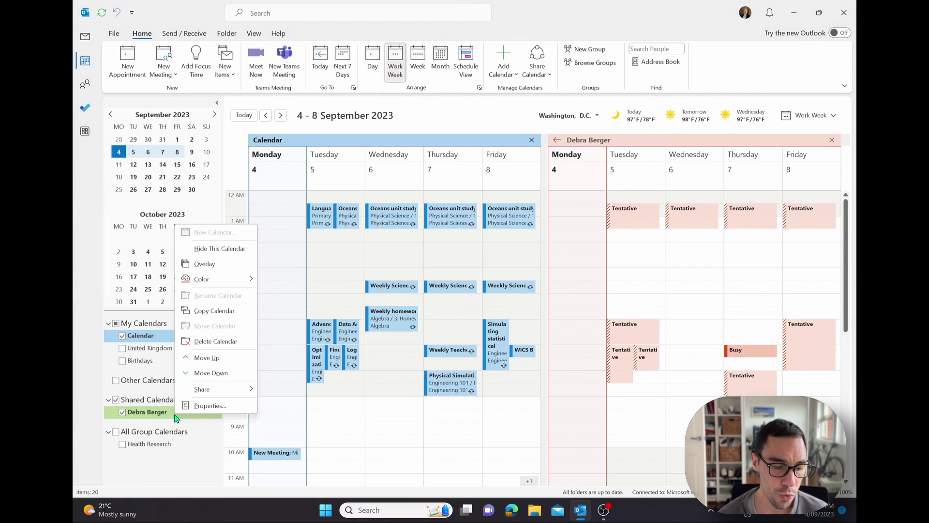
{"action": "left_click", "coordinate": [226, 270]}
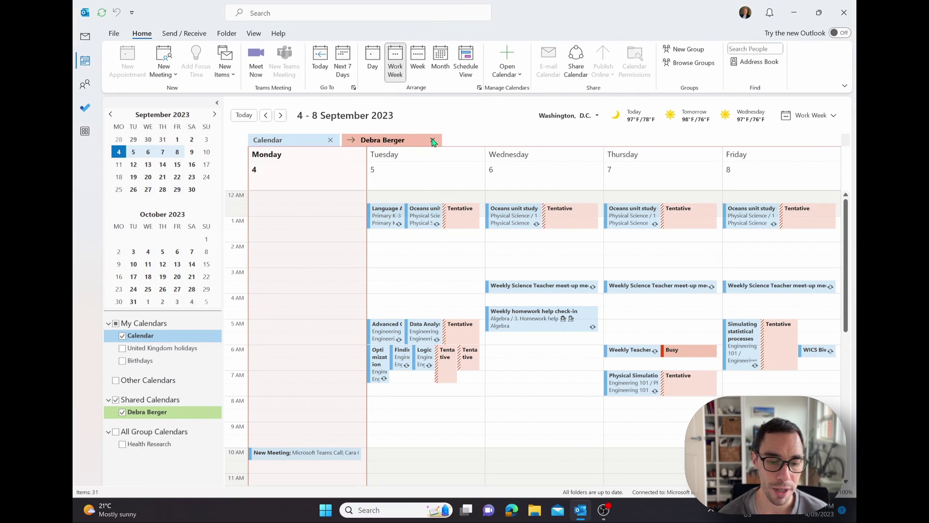
{"action": "left_click", "coordinate": [351, 139]}
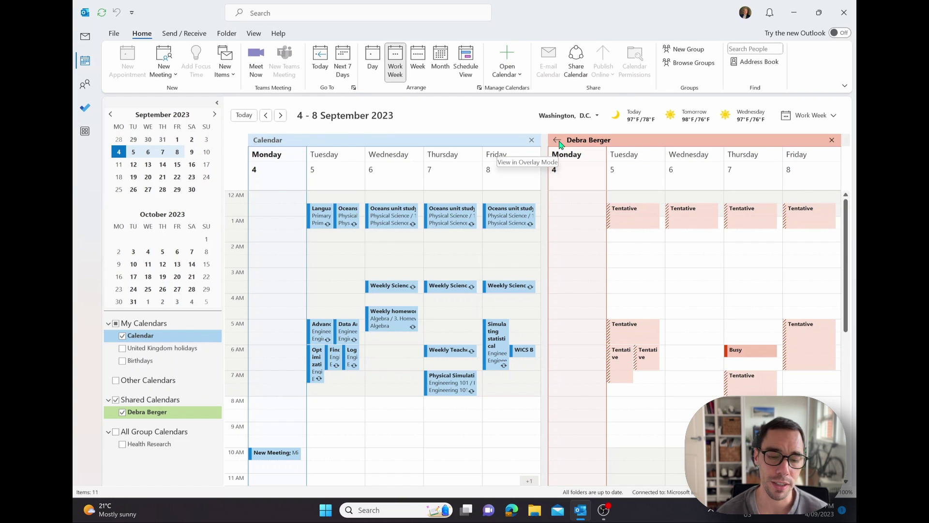
{"action": "left_click", "coordinate": [557, 140]}
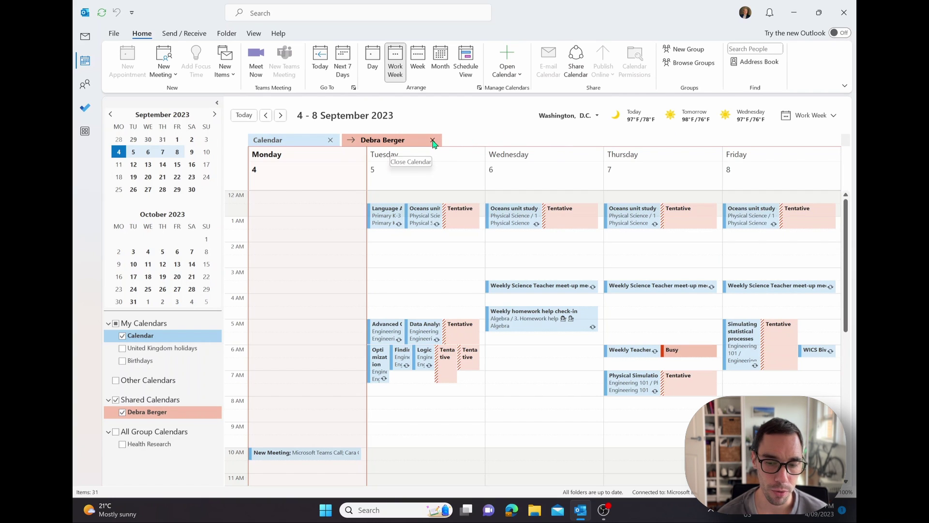
- Close the colleague's calendar, leaving only my own Calendar showing
{"action": "left_click", "coordinate": [433, 140]}
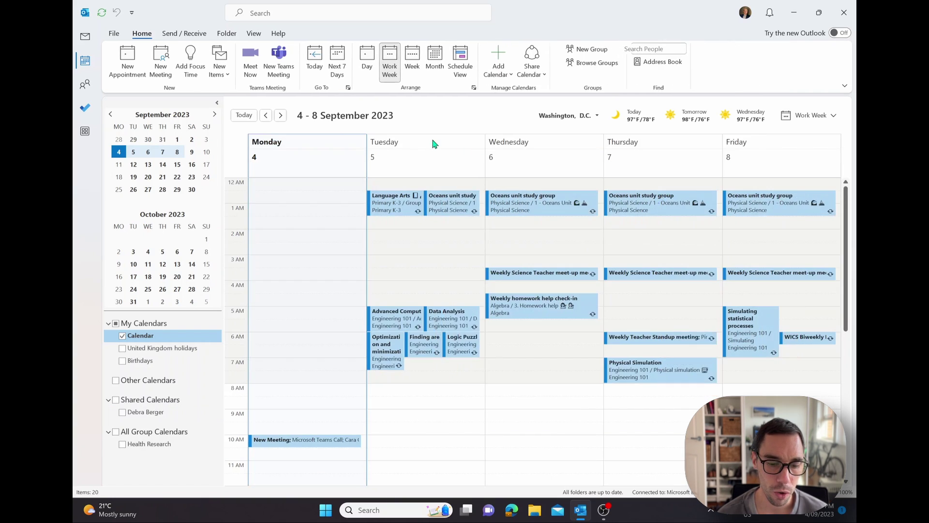